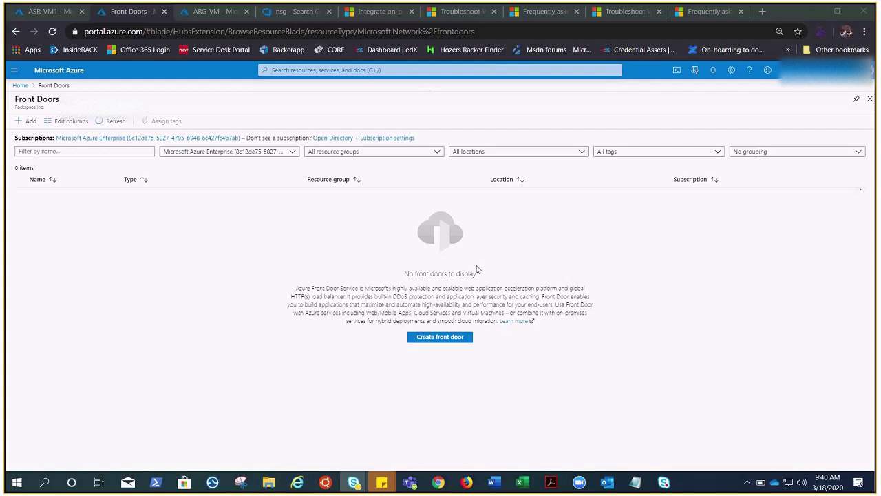
Search the portal for Front Doors and start creating a front door.
click(287, 70)
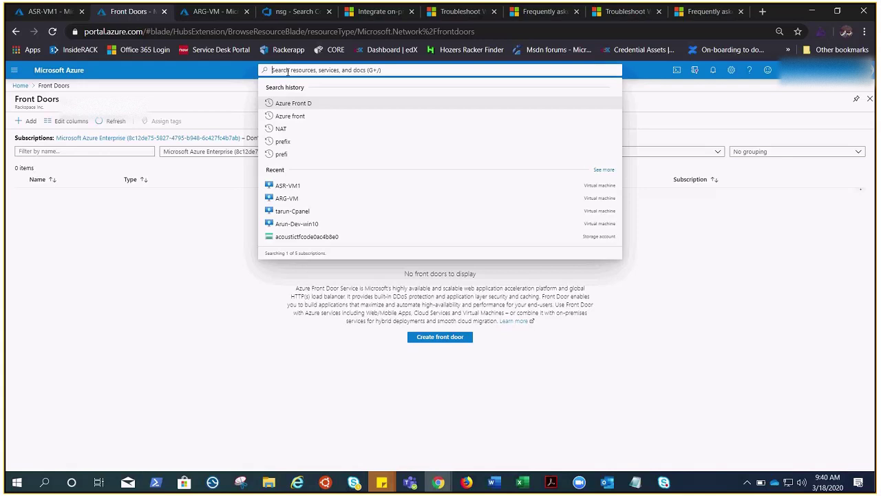
text(Front door)
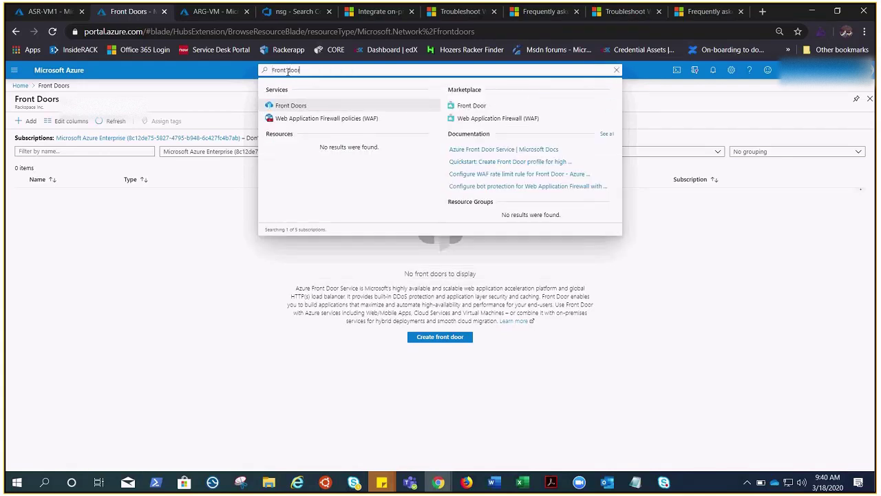
click(288, 106)
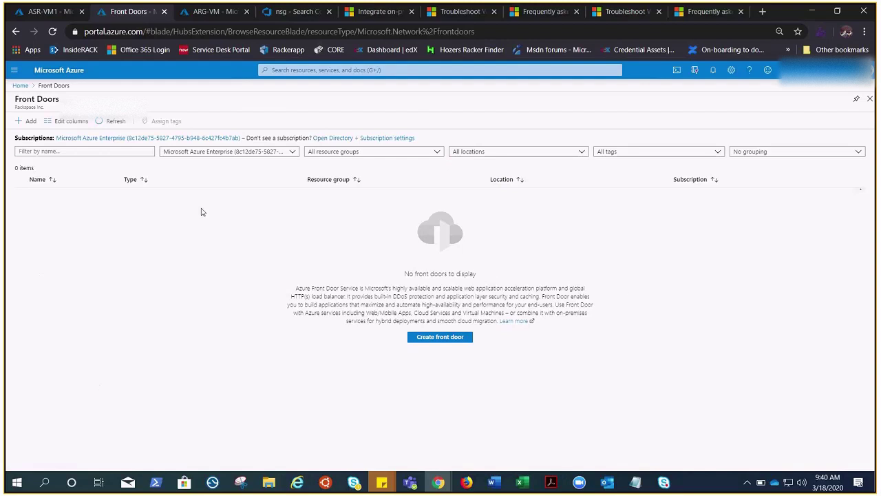
click(441, 337)
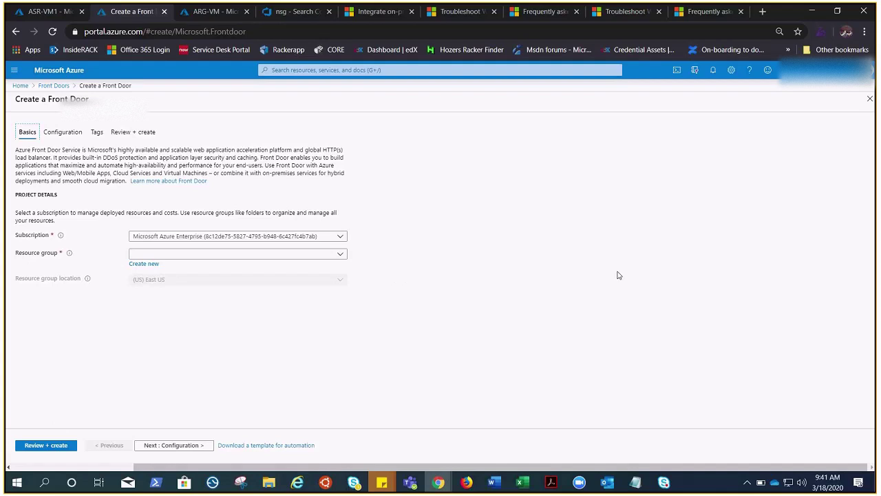
Copy the public IP address of ASR-VM1 and open it in a new browser tab to check its site.
click(41, 14)
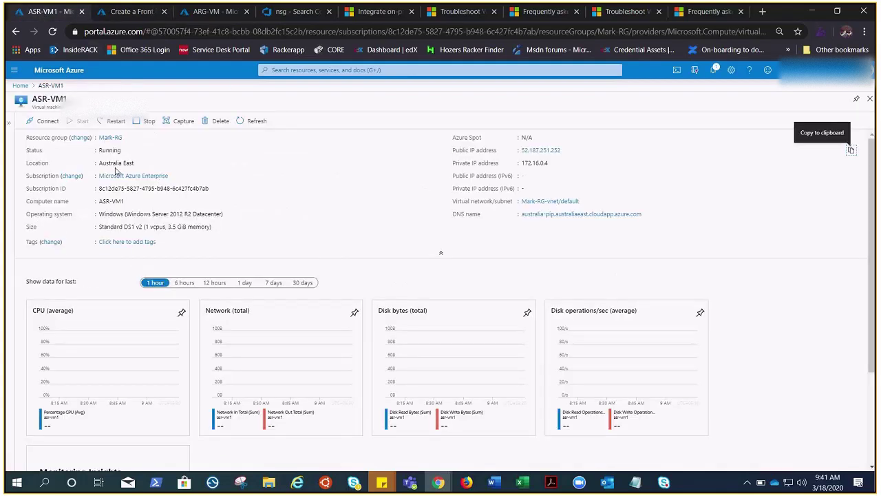
click(851, 163)
click(763, 12)
key(ctrl+v)
key(Return)
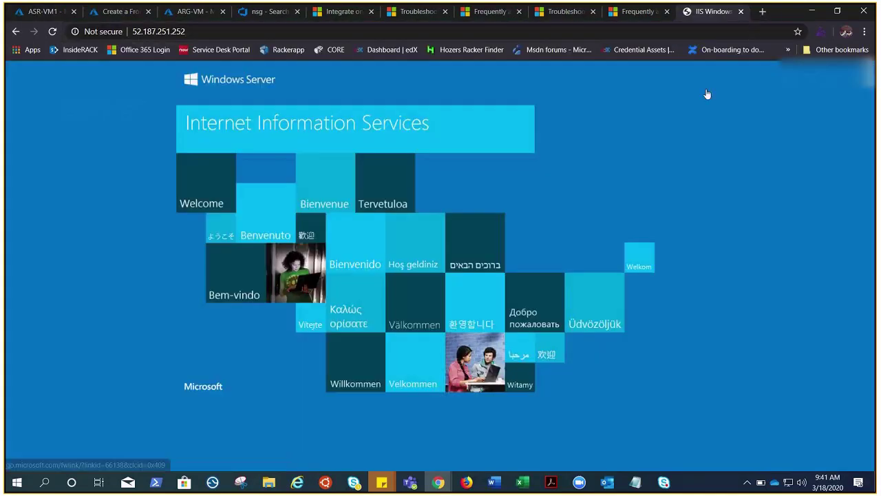
Open the public IP address of ARG-VM in a new browser tab to check its site, and close both test tabs.
click(193, 14)
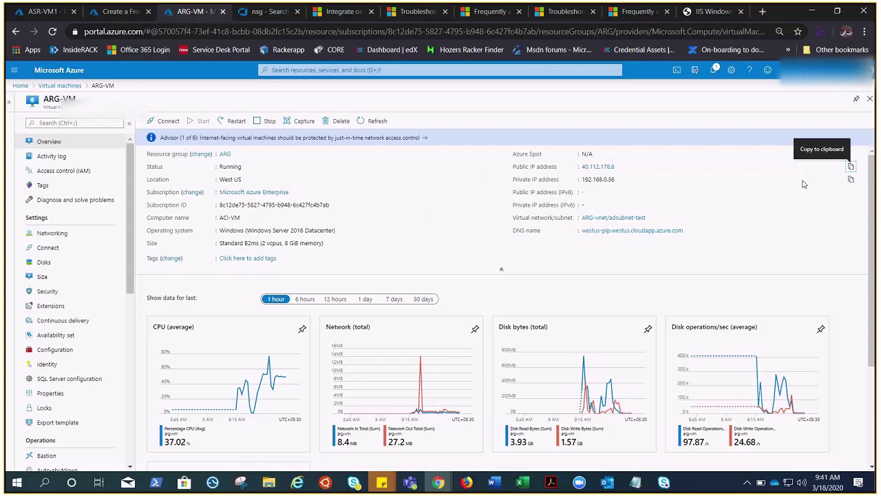
click(851, 168)
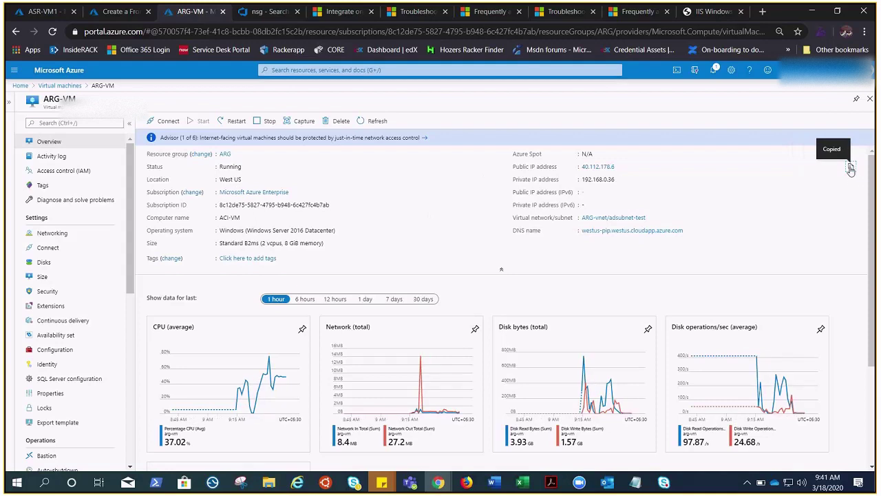
click(762, 12)
key(ctrl+v)
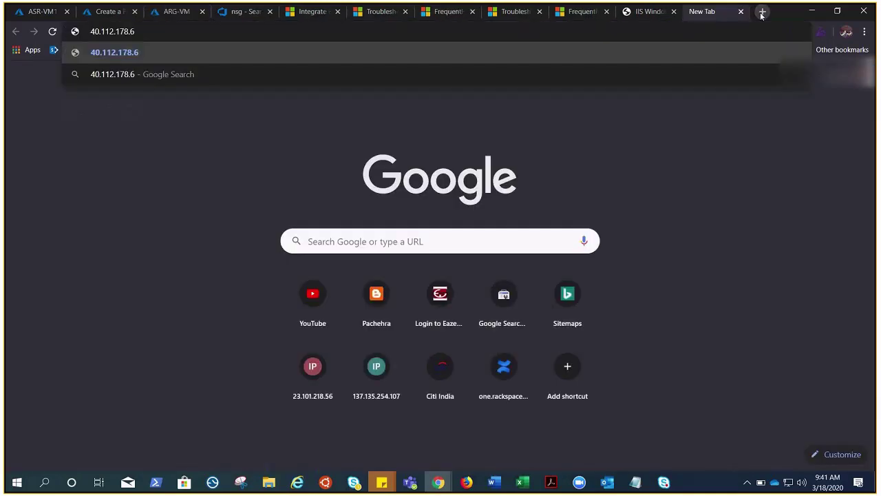
key(Return)
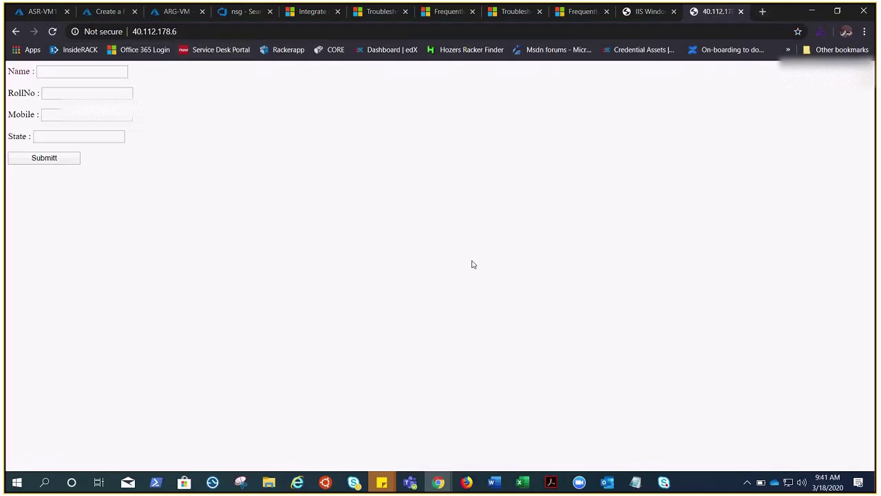
click(674, 12)
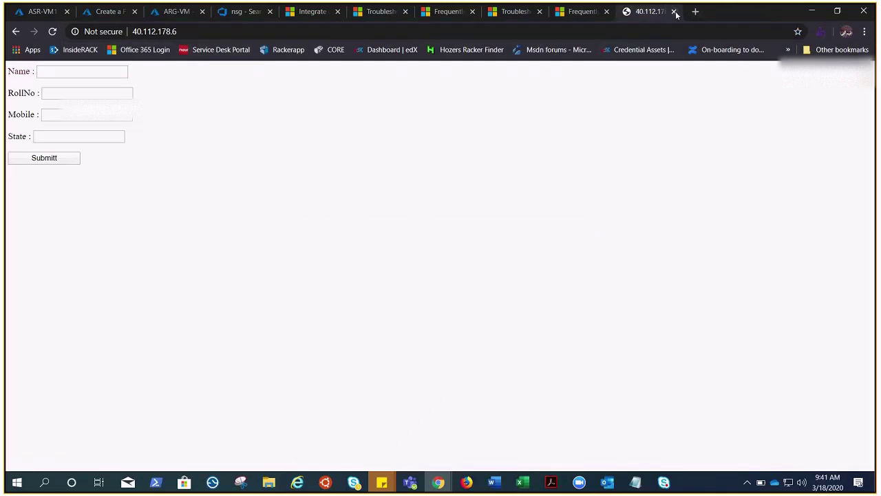
click(674, 11)
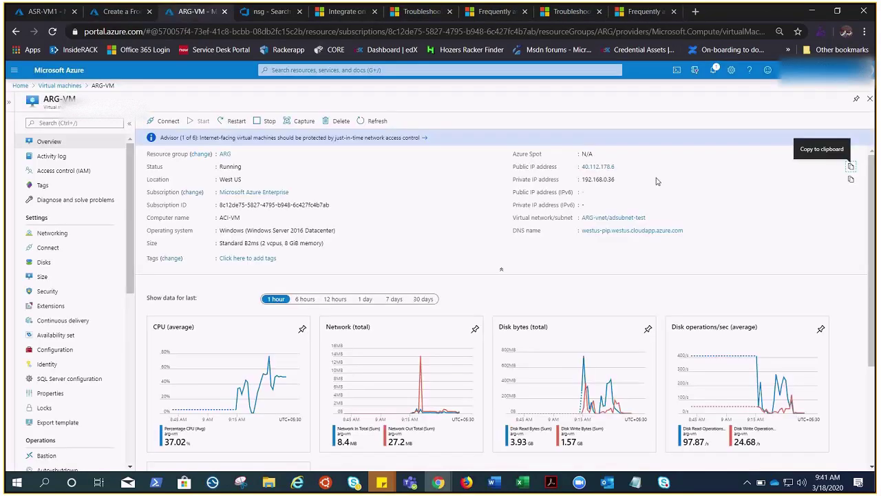
Assign the front door to the Mark-RG resource group and proceed to its configuration.
click(123, 13)
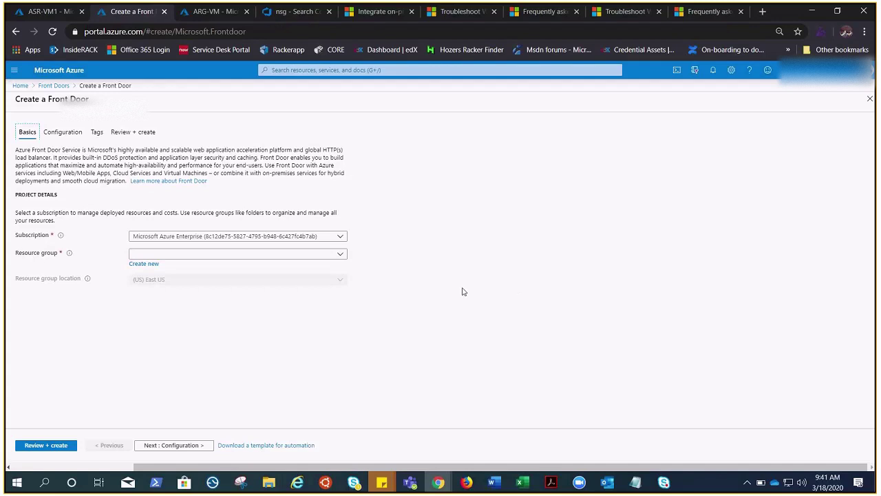
click(341, 254)
text(mar)
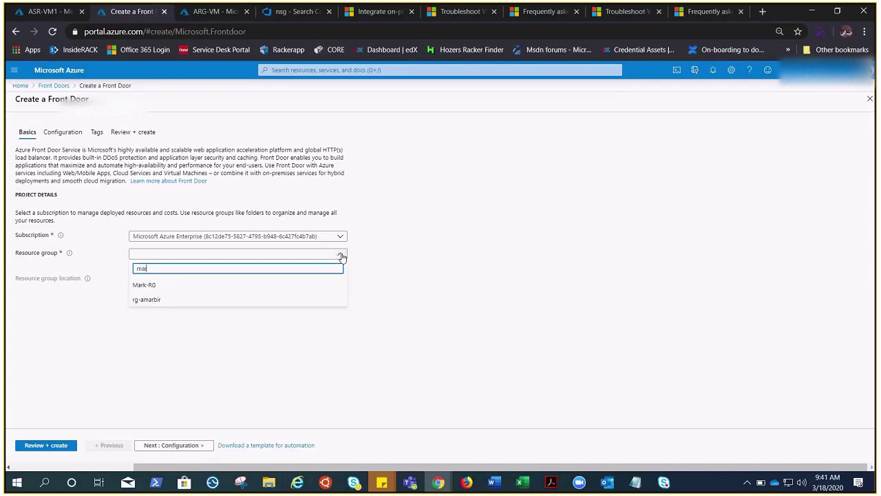
click(145, 285)
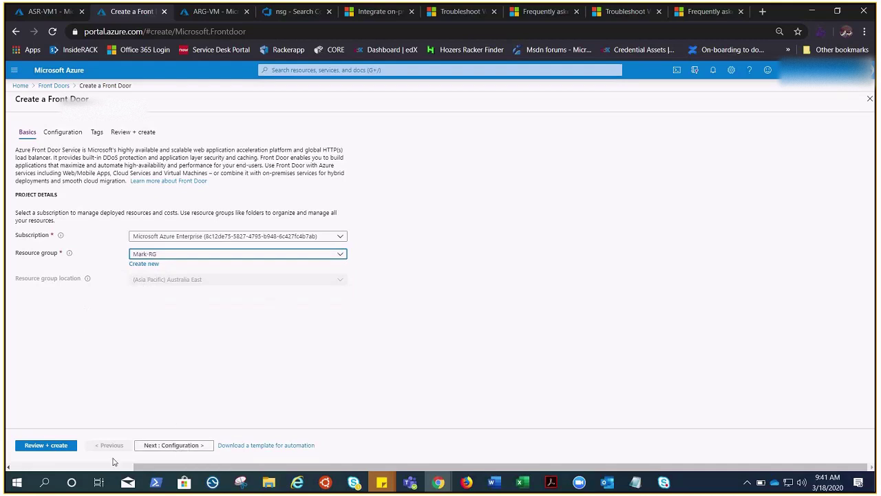
click(175, 446)
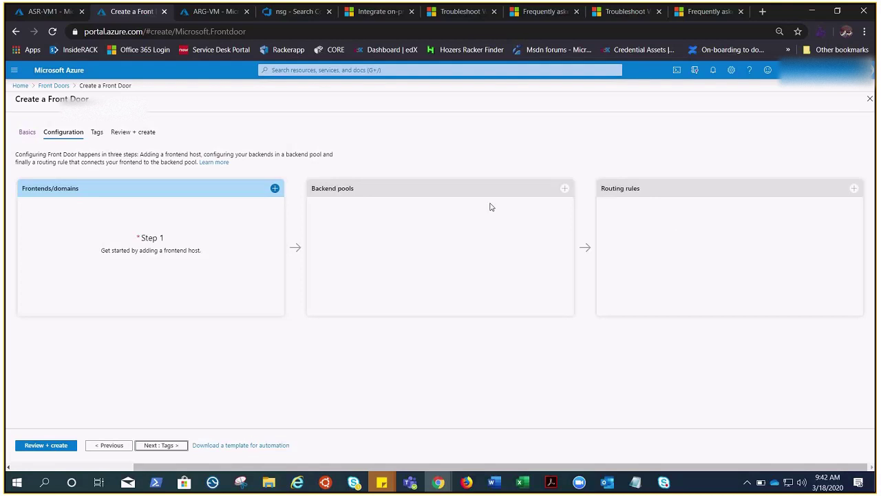
Start adding a frontend host to the front door configuration.
click(275, 188)
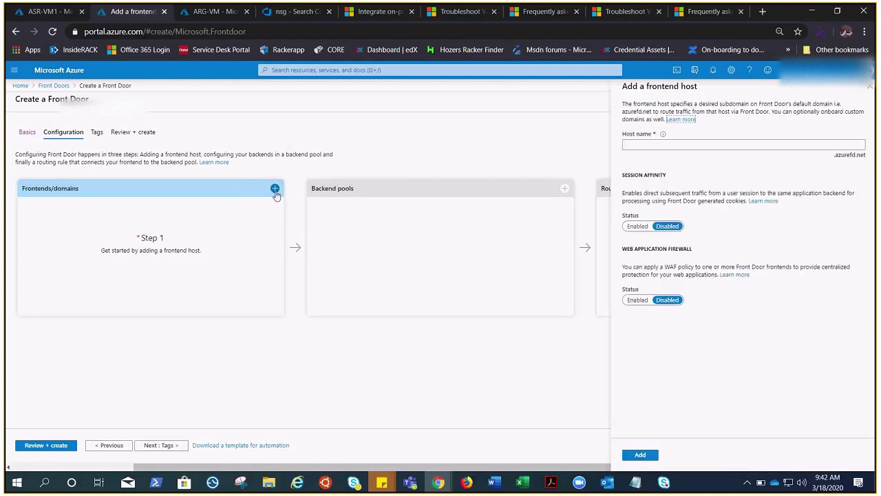
click(712, 147)
click(712, 147)
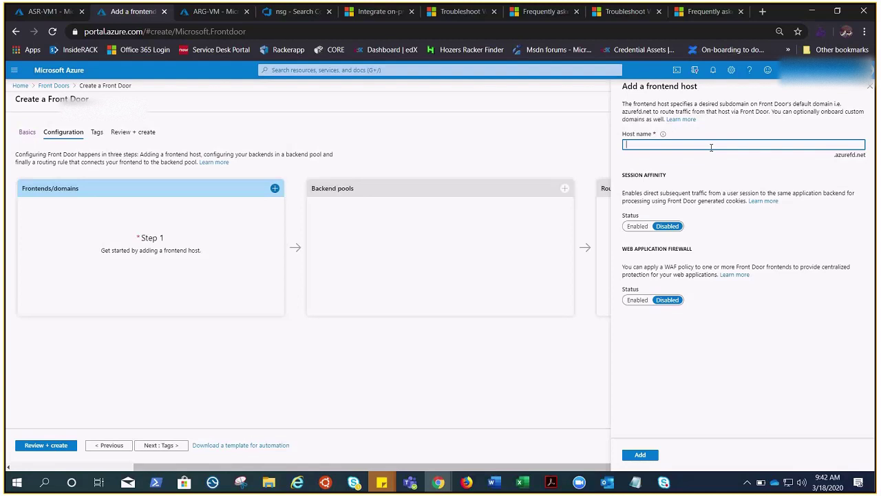
text(demo)
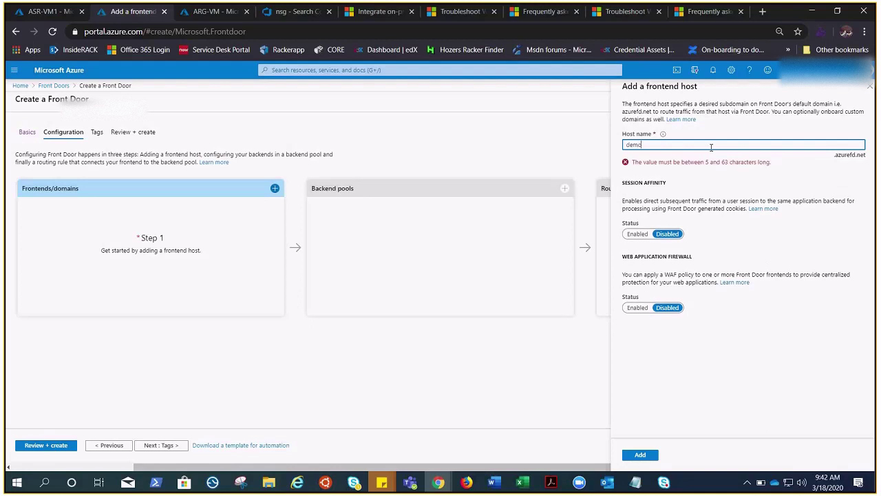
text(ishappenin)
key(BackSpace)
key(BackSpace)
key(BackSpace)
key(BackSpace)
key(BackSpace)
key(BackSpace)
key(BackSpace)
key(BackSpace)
key(BackSpace)
key(BackSpace)
key(BackSpace)
key(BackSpace)
key(BackSpace)
key(BackSpace)
Set the frontend host name to pachehratalks.
text(pucheh)
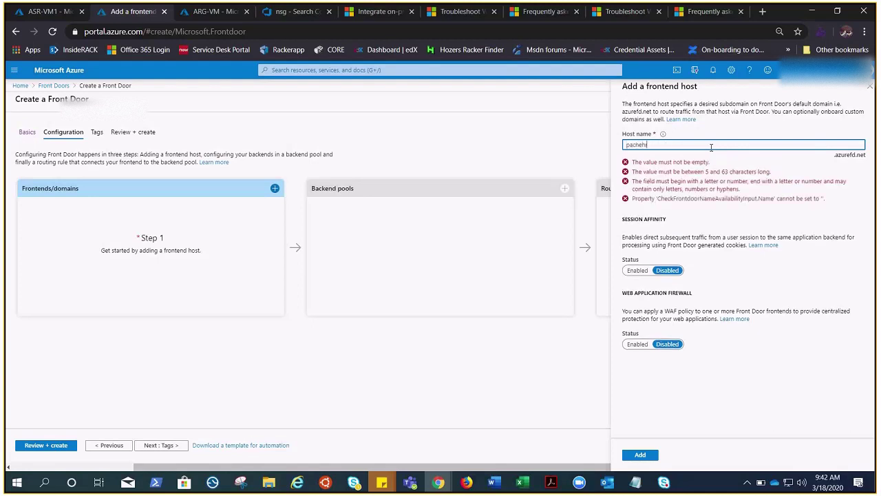
text(ratalks)
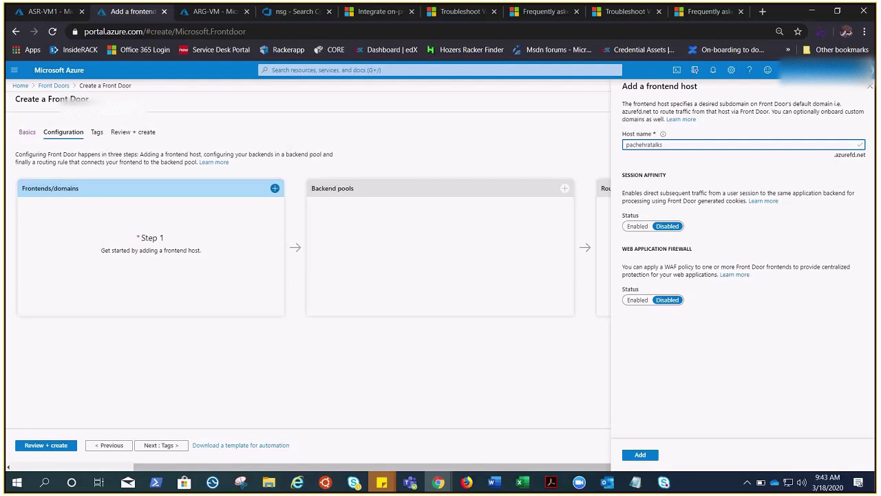
key(alt+Tab)
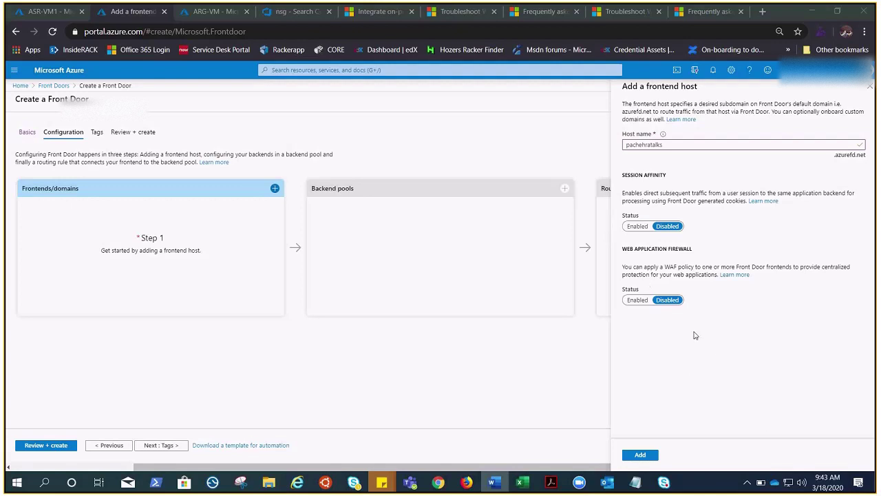
click(630, 301)
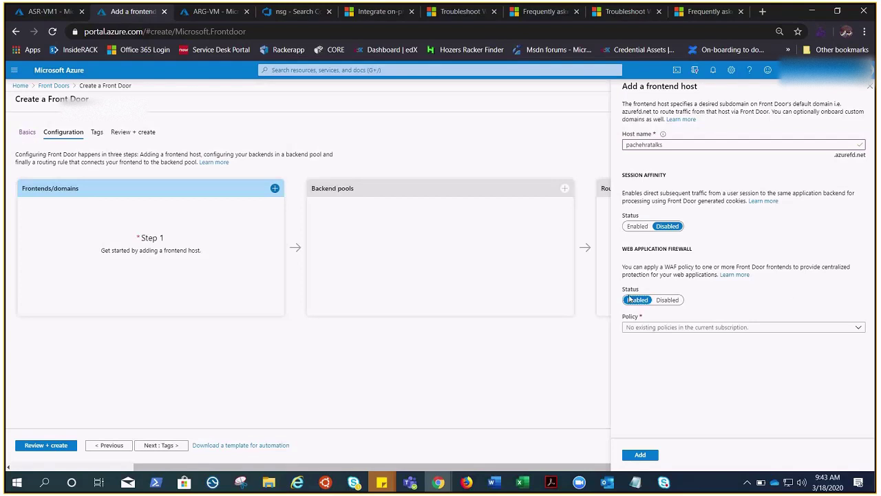
click(643, 328)
click(748, 298)
click(672, 300)
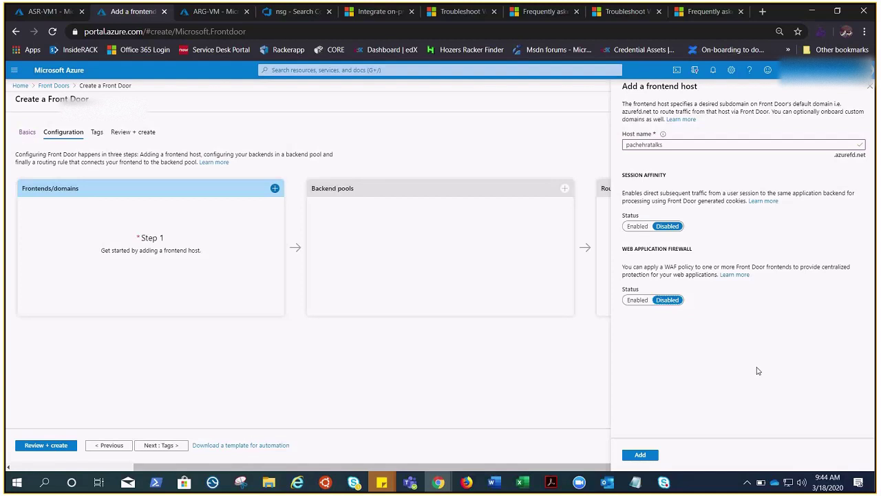
Add the frontend host to the configuration and start a backend pool named bckends.
click(639, 456)
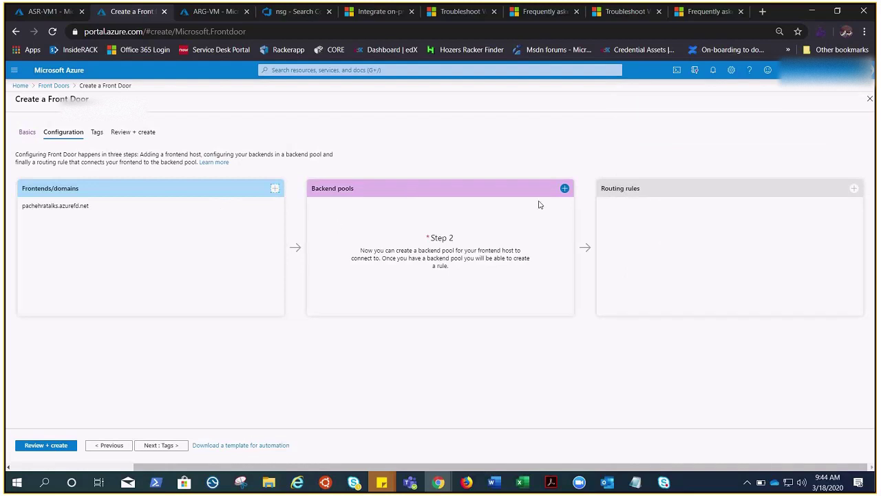
click(565, 189)
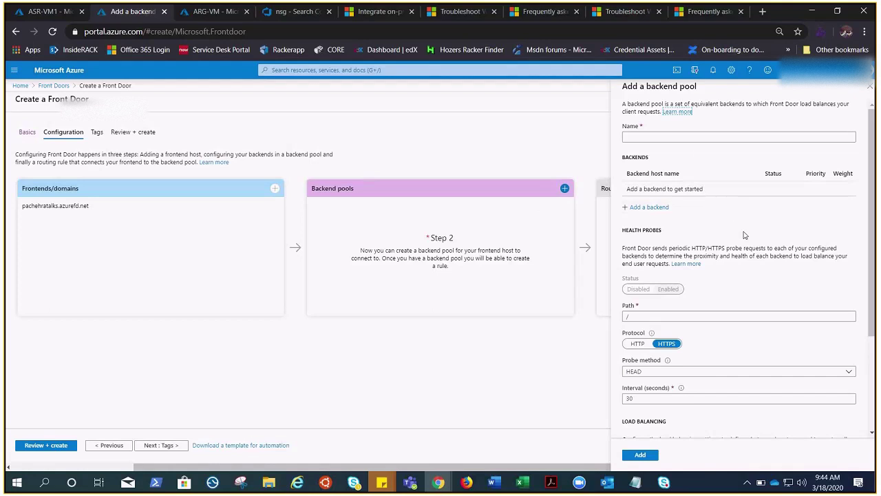
click(654, 135)
text(bckends)
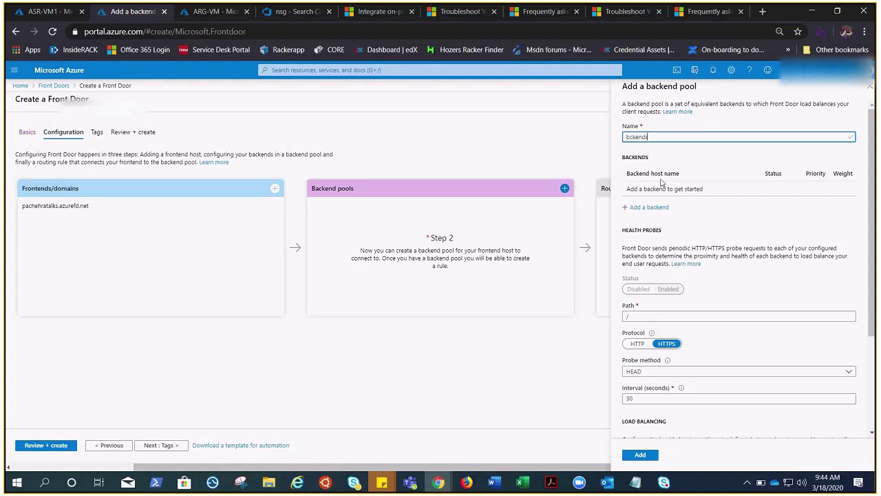
Add a backend of host type Public IP Address to the pool, using ARG-VM-ip as the host name.
click(646, 208)
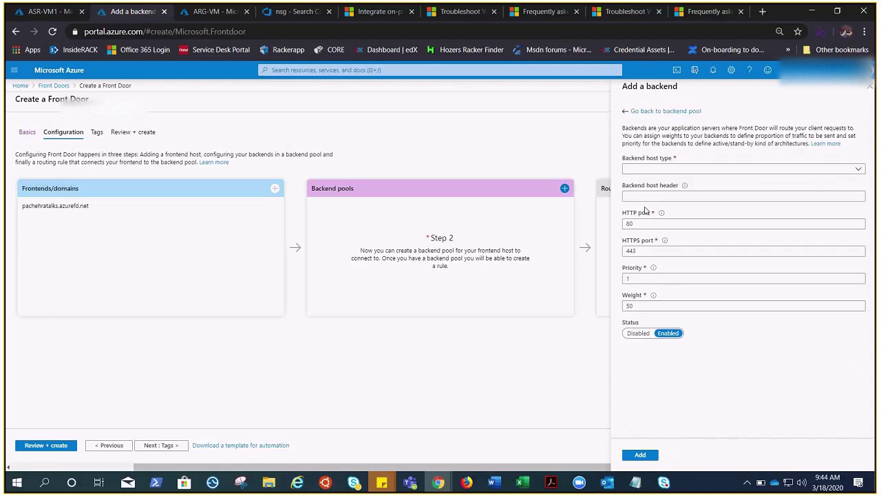
click(860, 170)
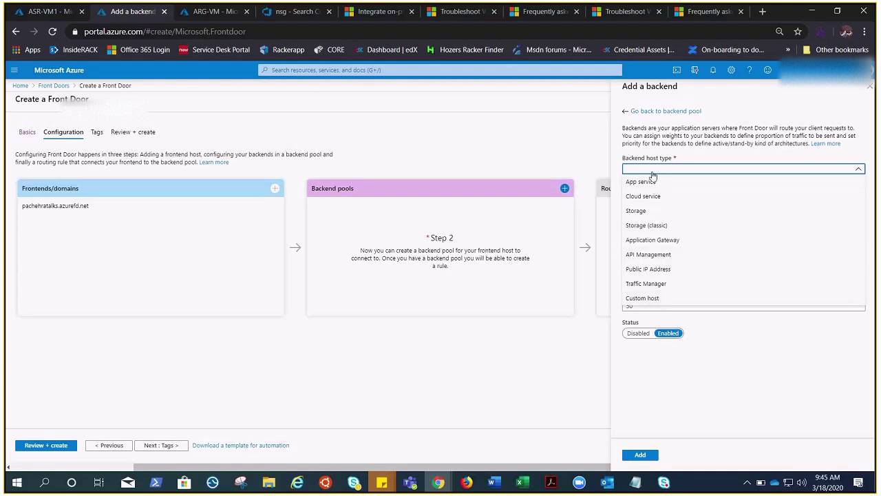
click(658, 274)
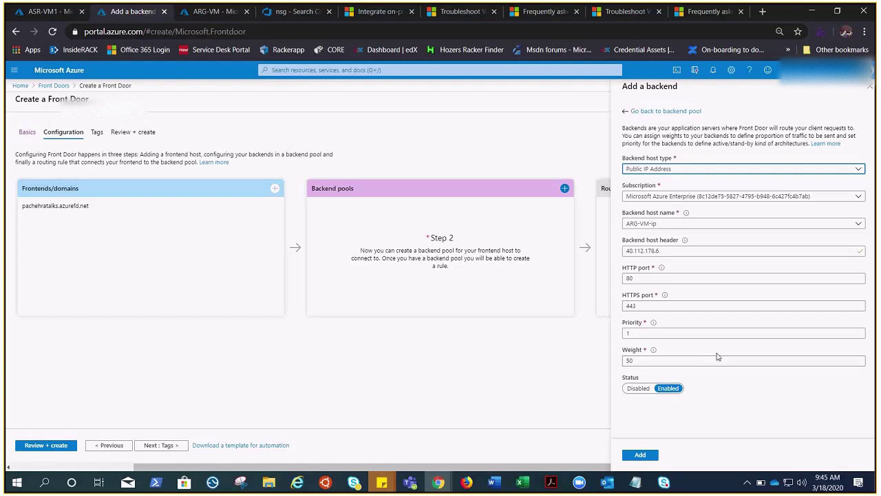
click(640, 455)
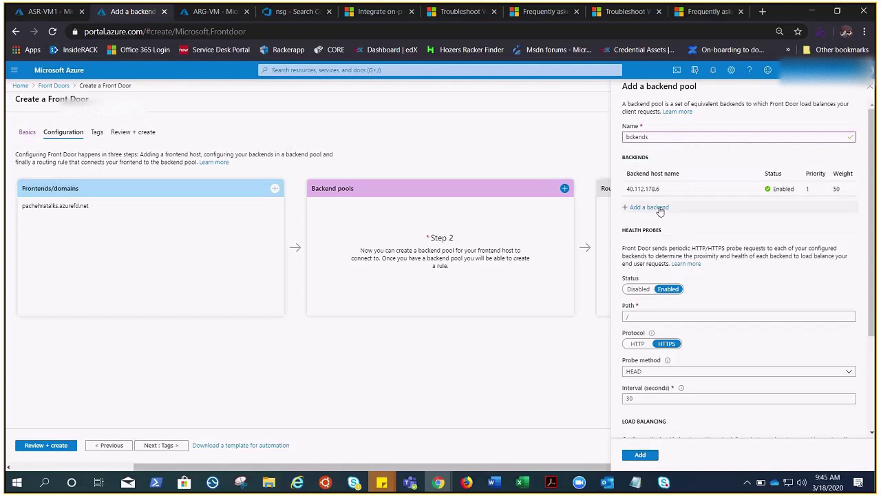
Add a second backend of host type Public IP Address to the pool, using ASR-VM1-ip as the host name.
click(651, 207)
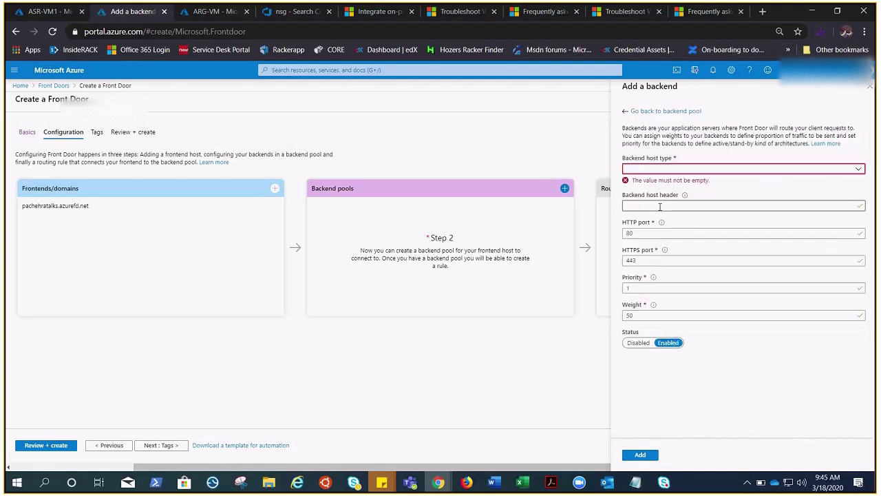
click(854, 172)
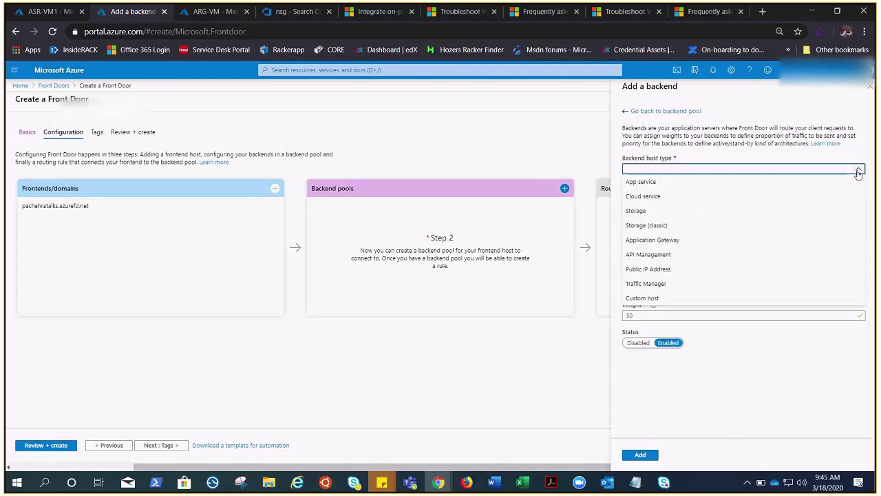
click(662, 270)
click(645, 224)
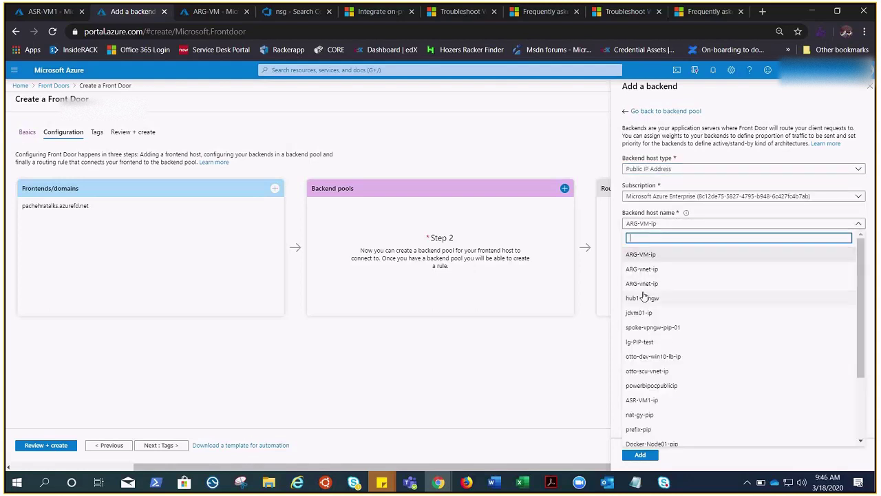
click(647, 400)
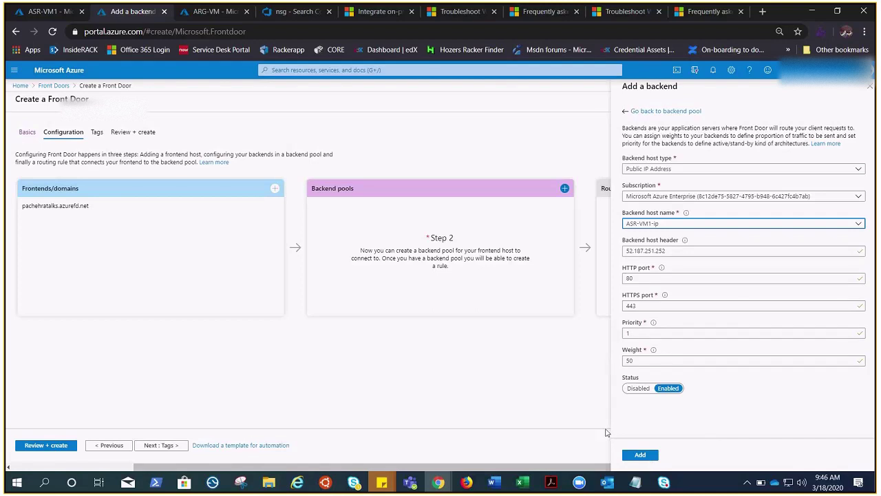
click(641, 455)
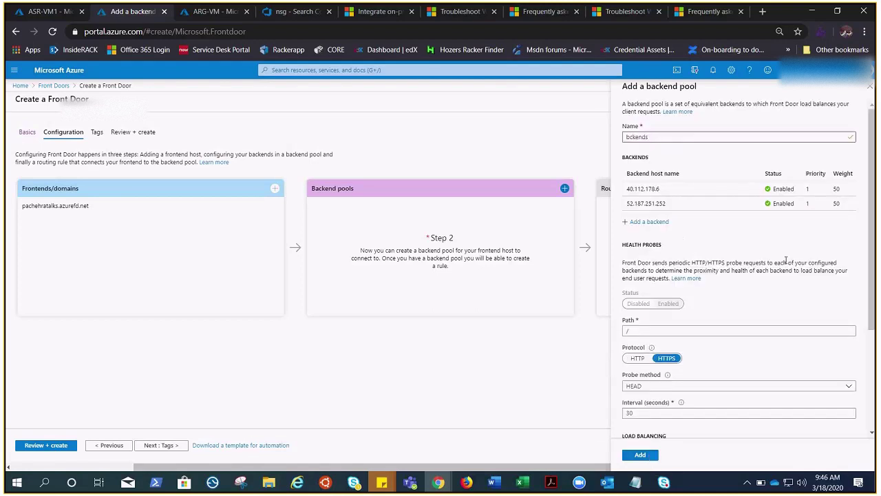
Review the health probe and load balancing settings of the bckends pool and add the pool to the configuration.
scroll(754, 256, down, 1)
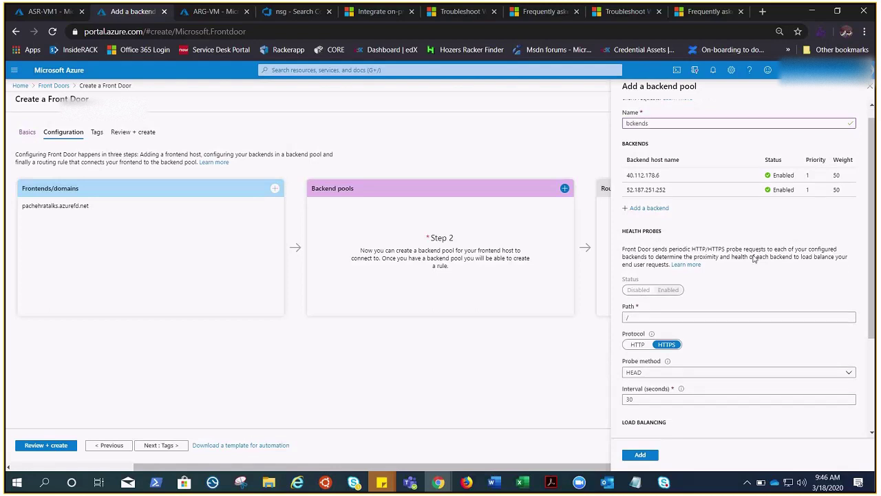
scroll(754, 258, down, 1)
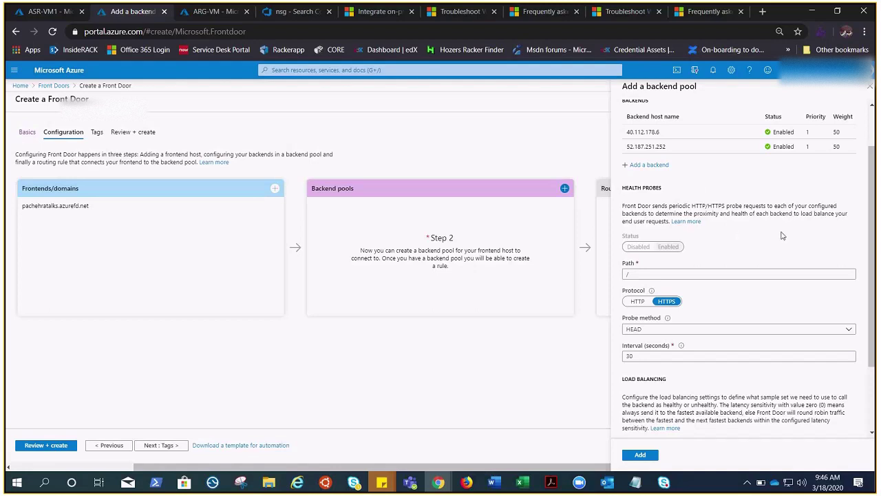
scroll(782, 236, down, 2)
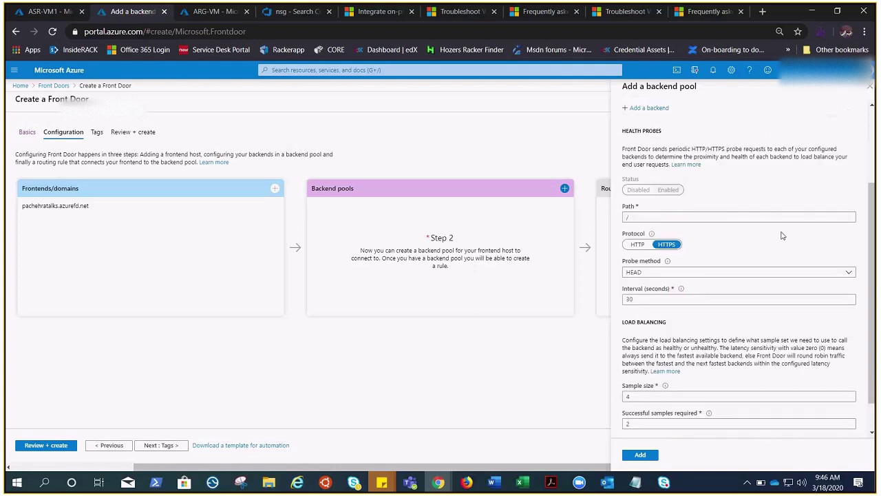
scroll(781, 236, down, 1)
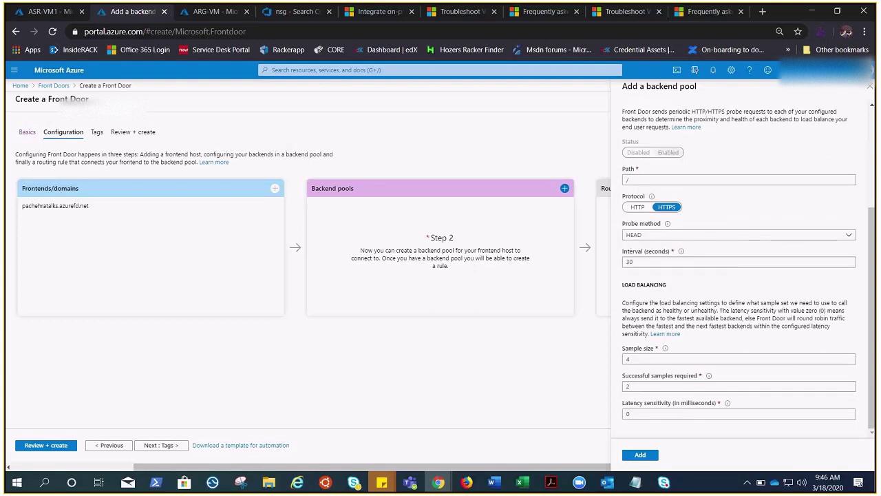
click(696, 235)
click(725, 209)
scroll(736, 288, up, 3)
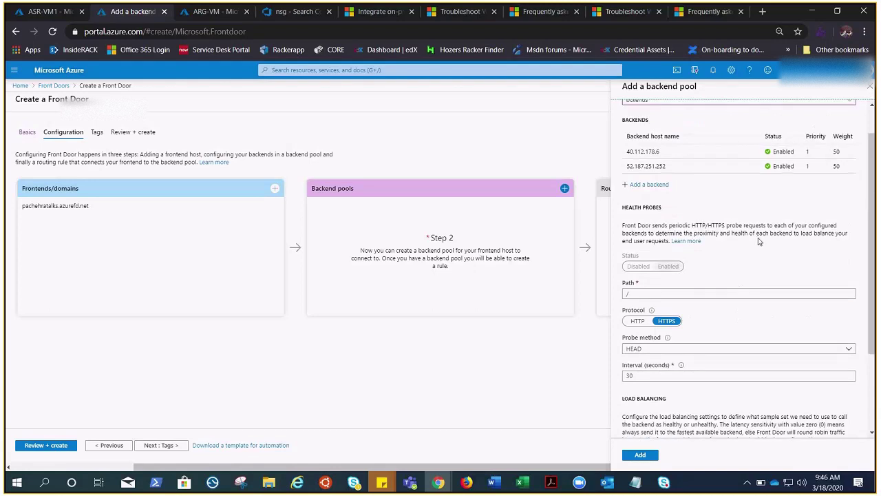
scroll(758, 240, down, 3)
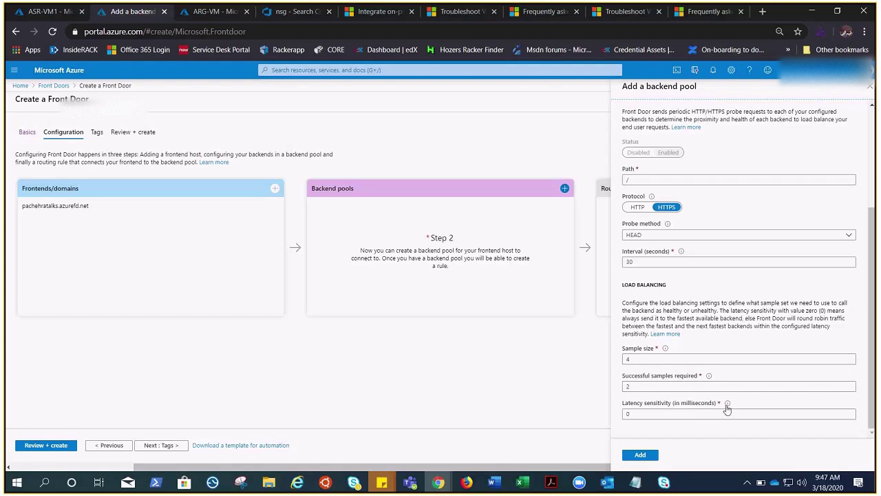
mouse_move(728, 406)
click(774, 387)
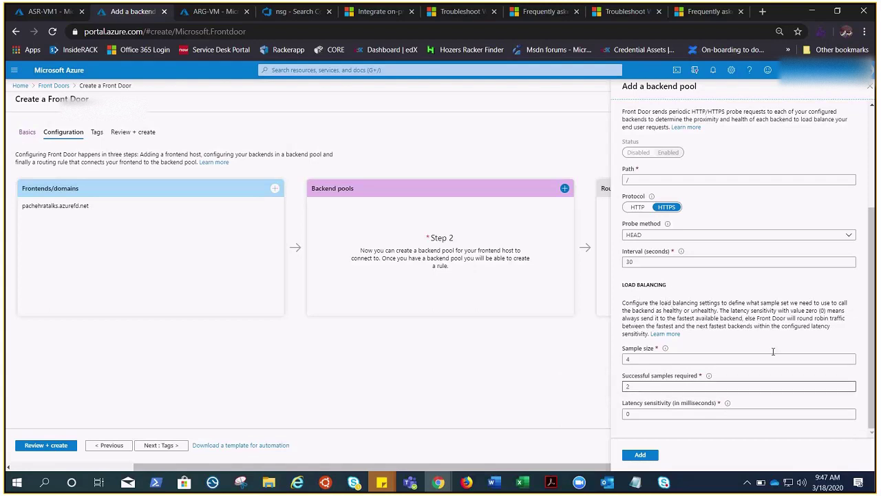
click(707, 343)
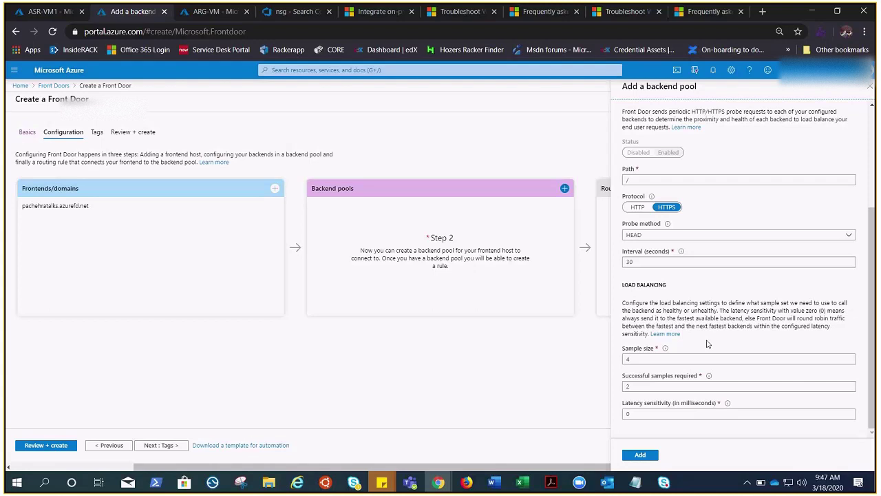
click(641, 455)
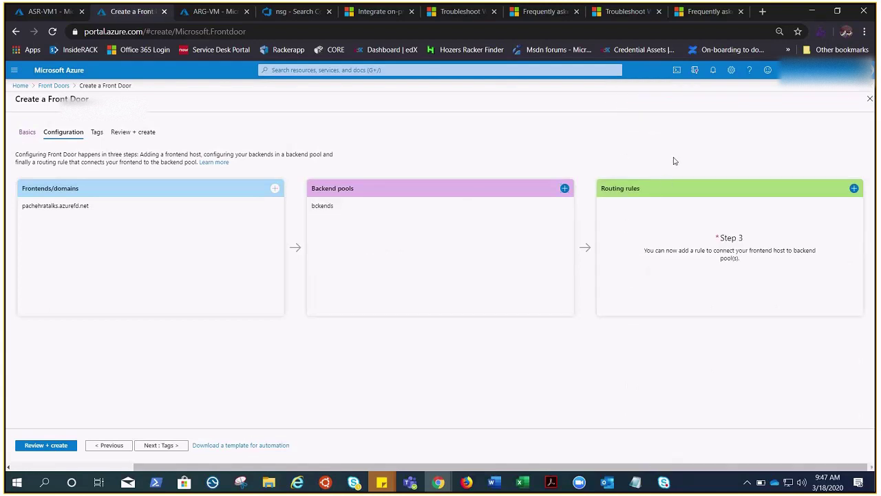
Start a routing rule named rule-1 and set its accepted protocol to HTTP only.
click(854, 188)
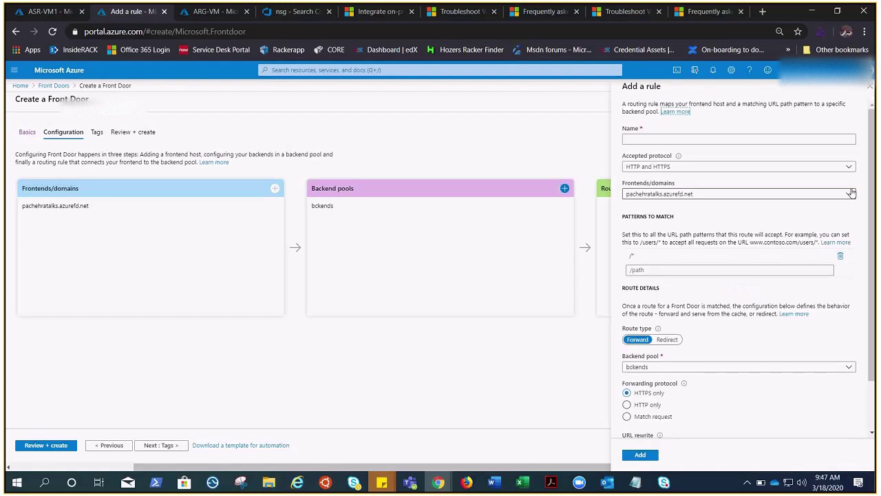
click(750, 142)
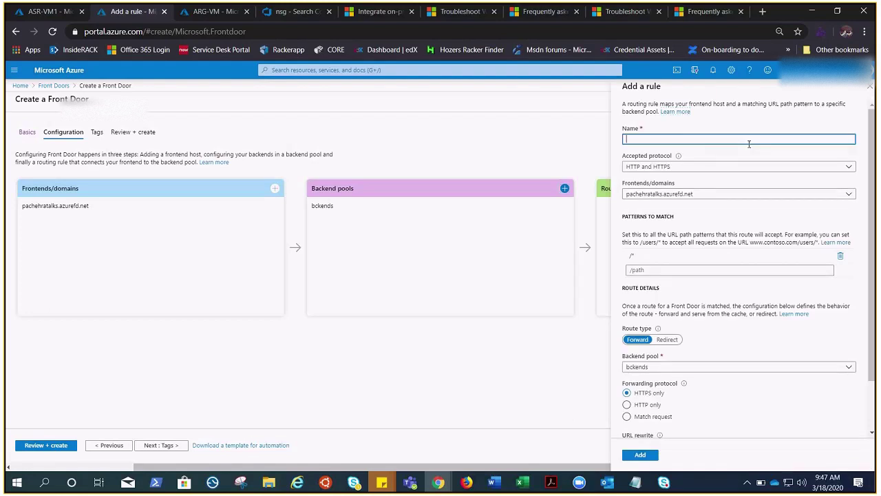
text(rule-1)
click(749, 167)
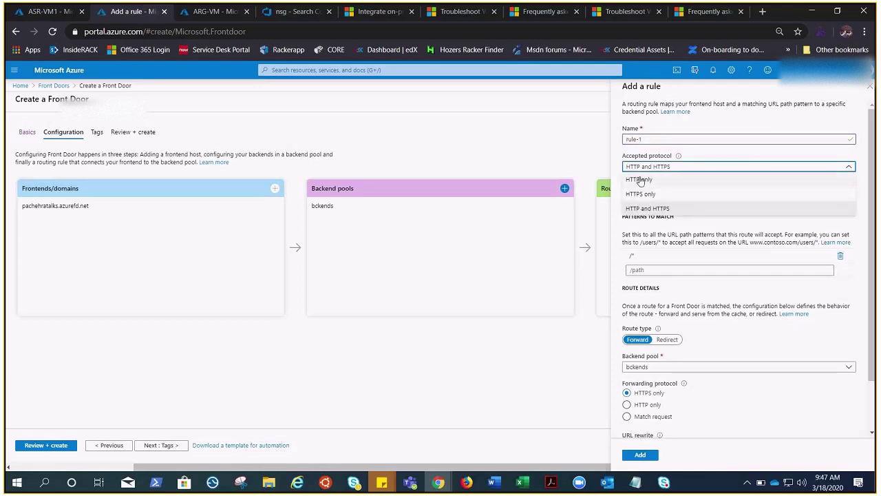
click(660, 179)
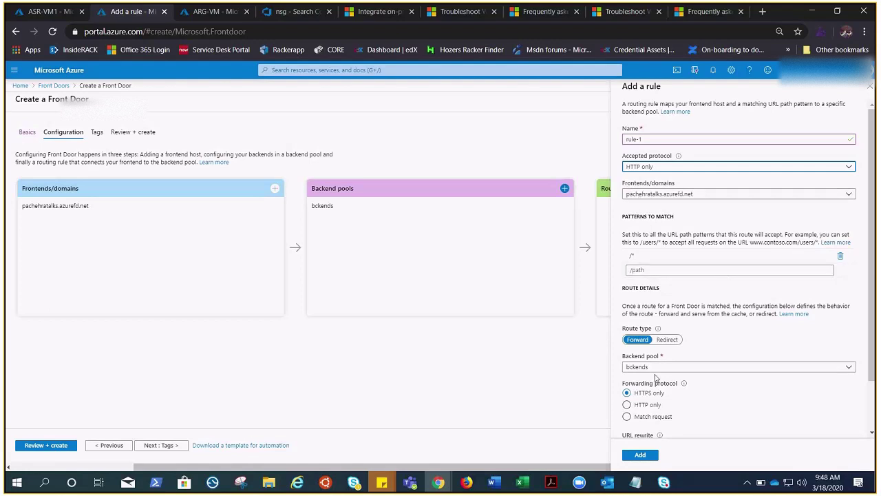
scroll(733, 273, down, 1)
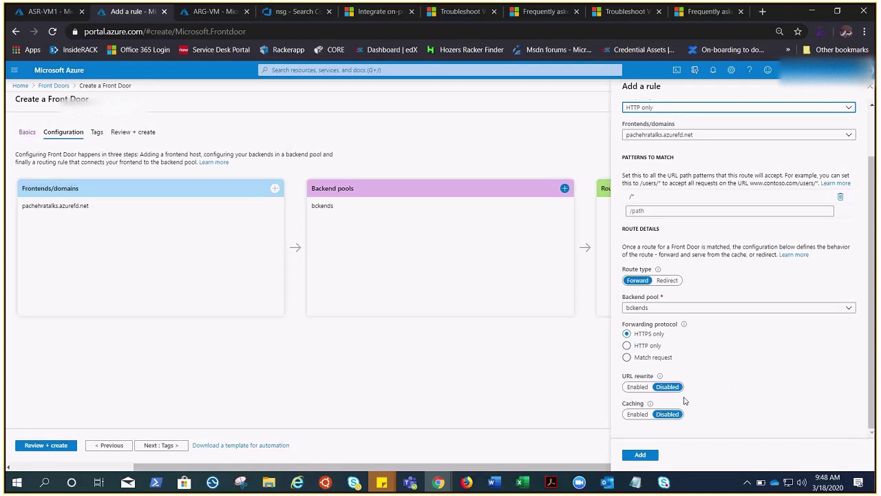
click(638, 387)
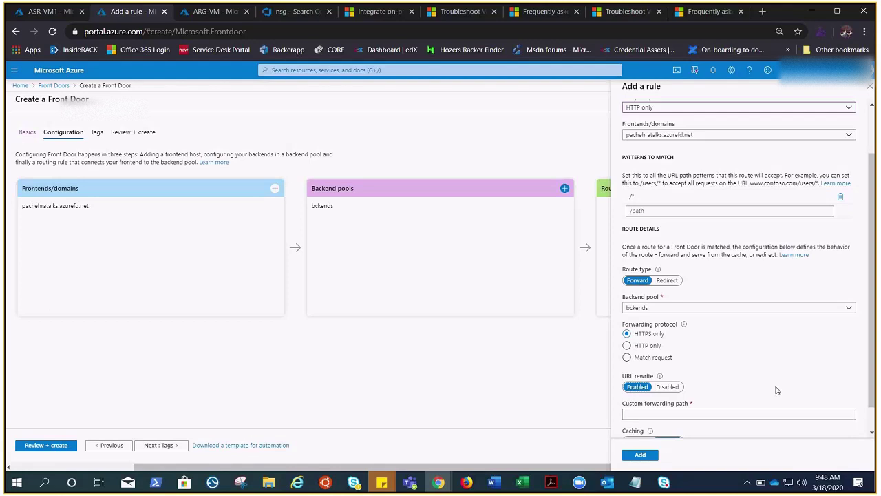
scroll(778, 389, down, 2)
click(667, 358)
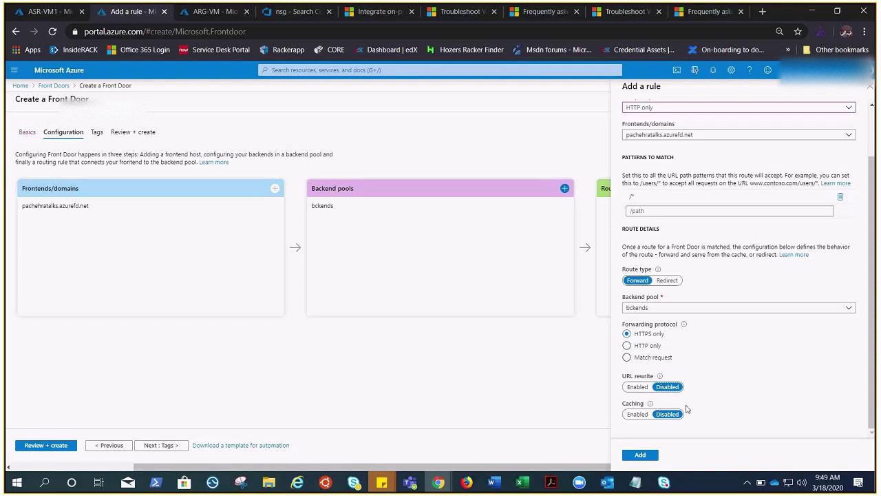
Add the routing rule to the configuration, and validate and create the front door.
click(640, 458)
click(42, 446)
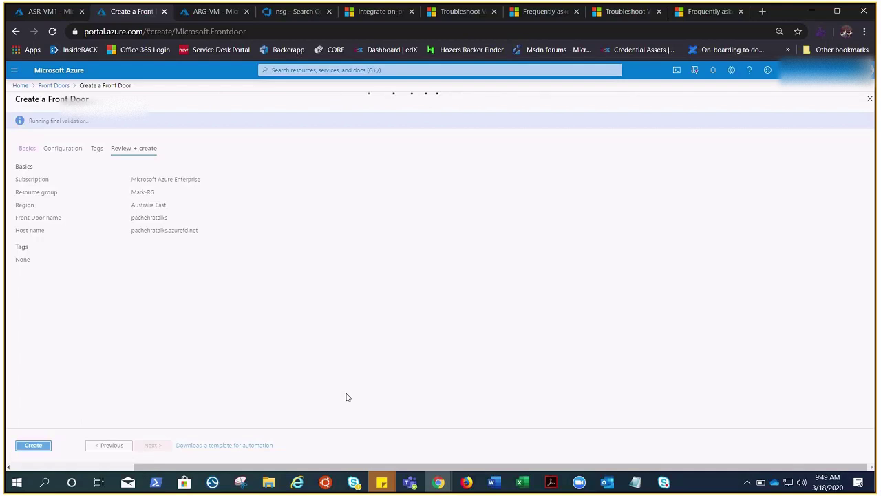
click(33, 446)
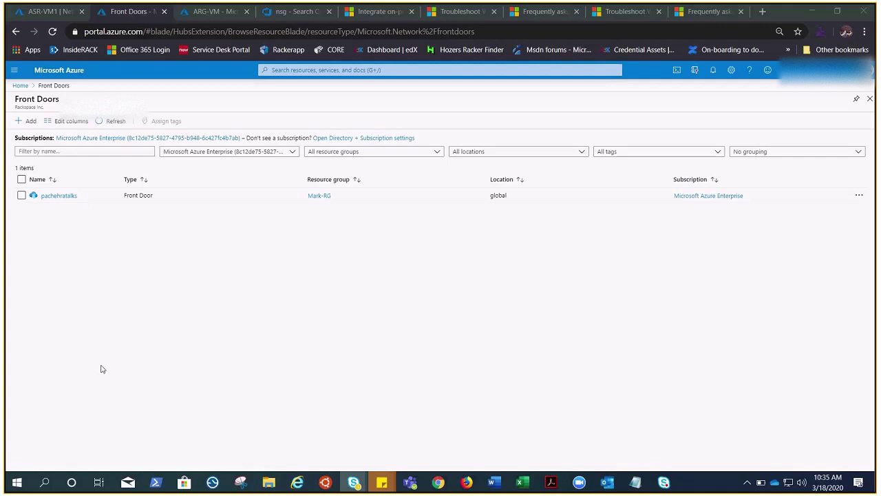
Open the pachehratalks front door, view its diagnostic settings and return to its overview.
click(68, 195)
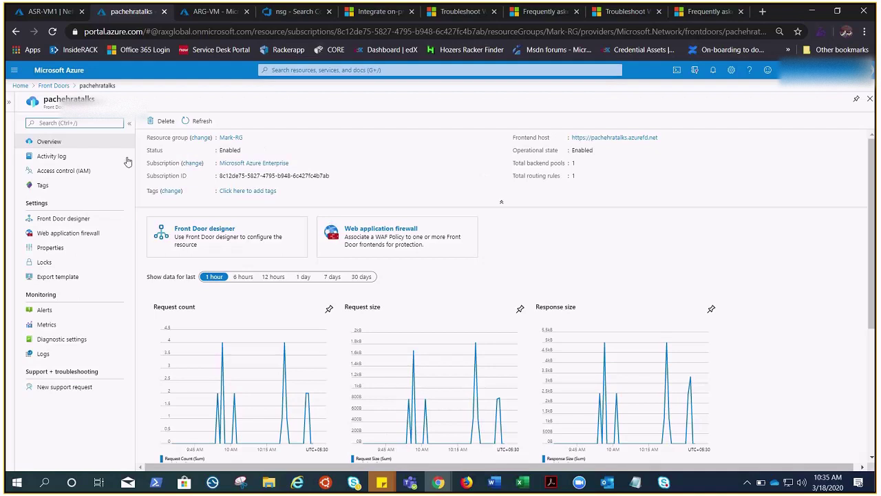
key(ctrl+/)
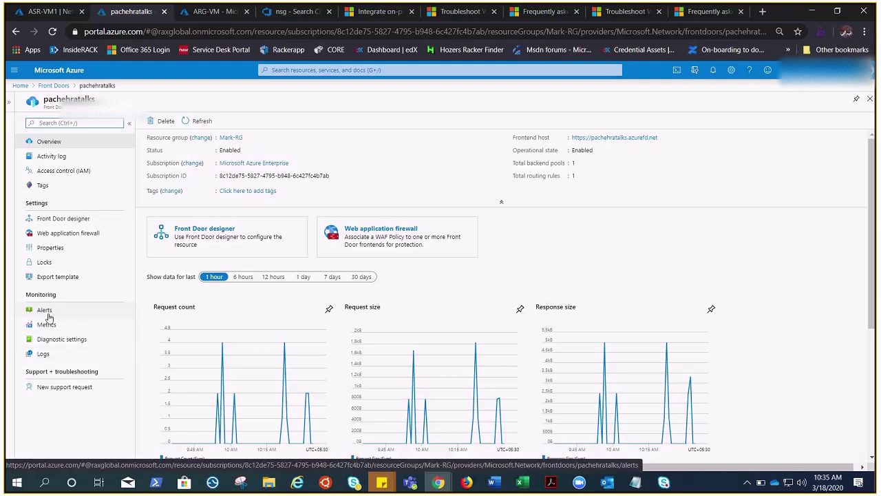
click(48, 341)
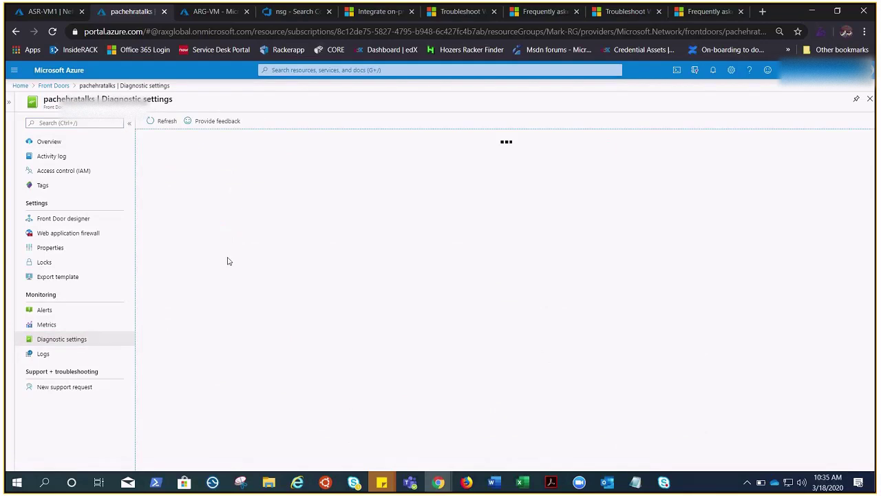
click(58, 143)
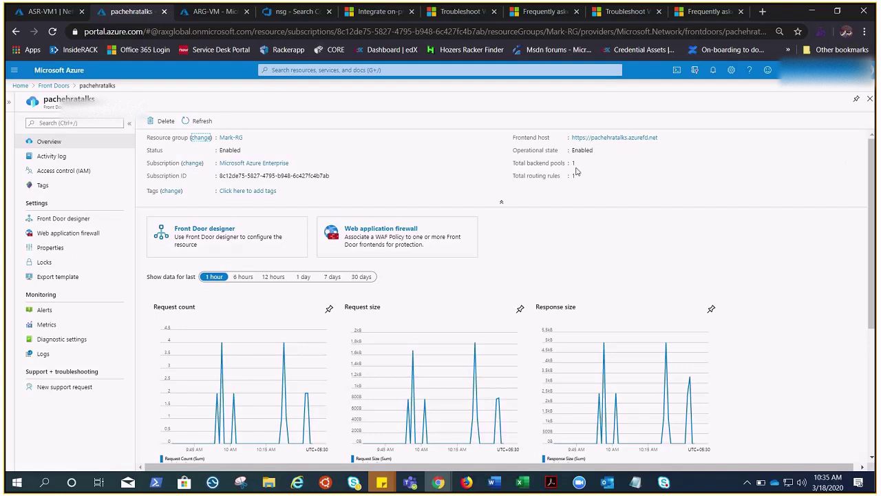
View the front door's configuration in the Front Door designer, including the form for adding a backend pool.
click(74, 220)
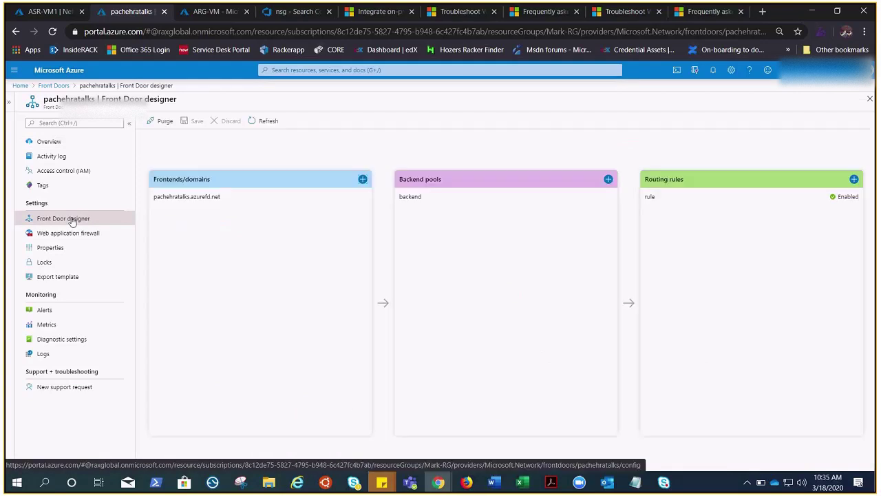
click(609, 179)
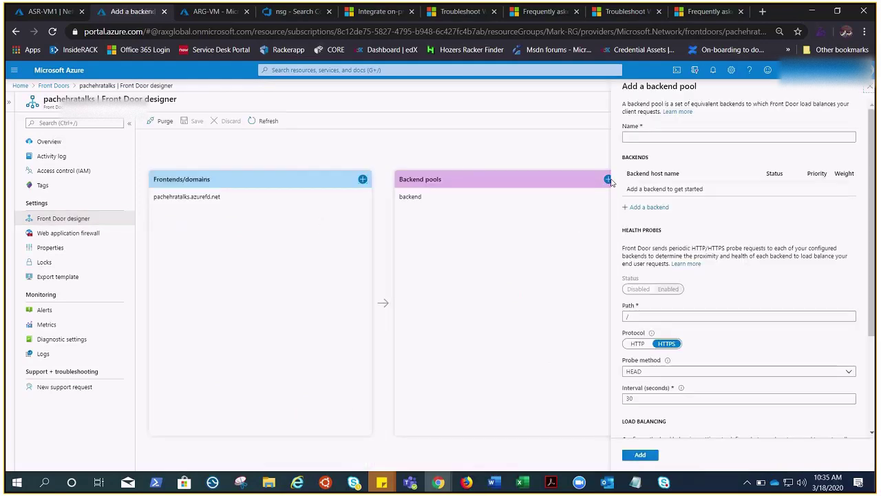
click(870, 90)
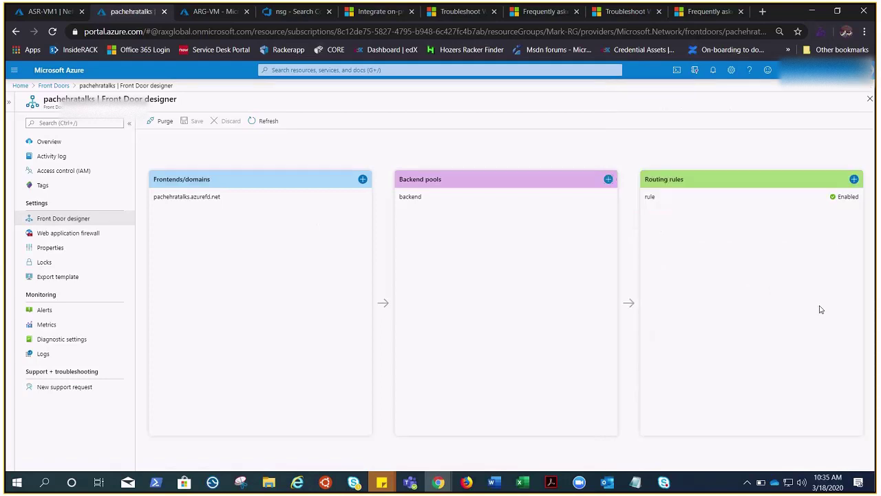
View the web application firewall options available for the pachehratalks.azurefd.net frontend.
click(69, 234)
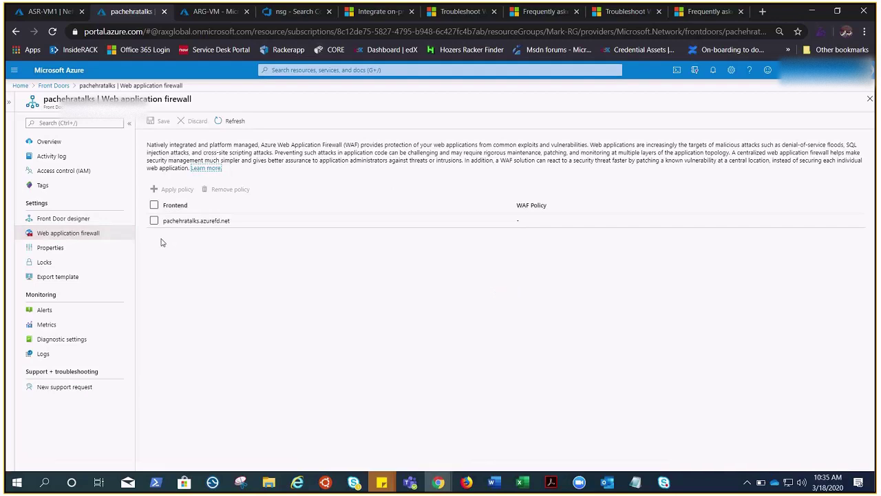
click(162, 218)
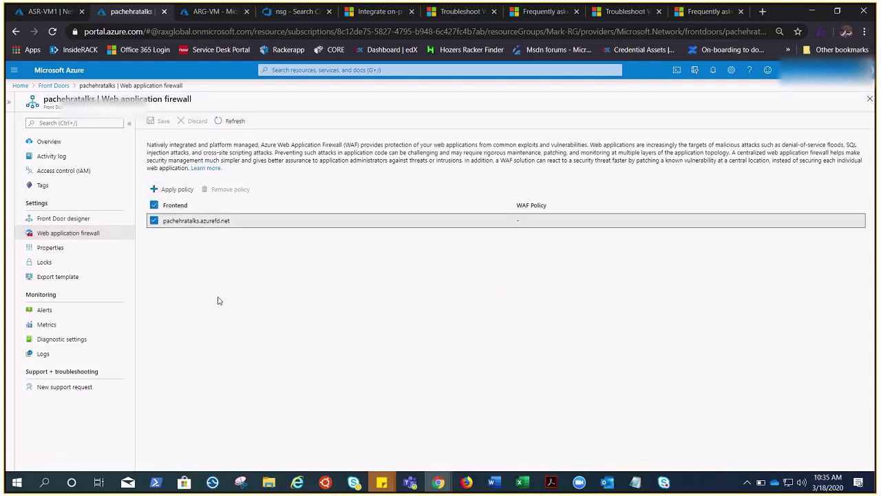
click(155, 206)
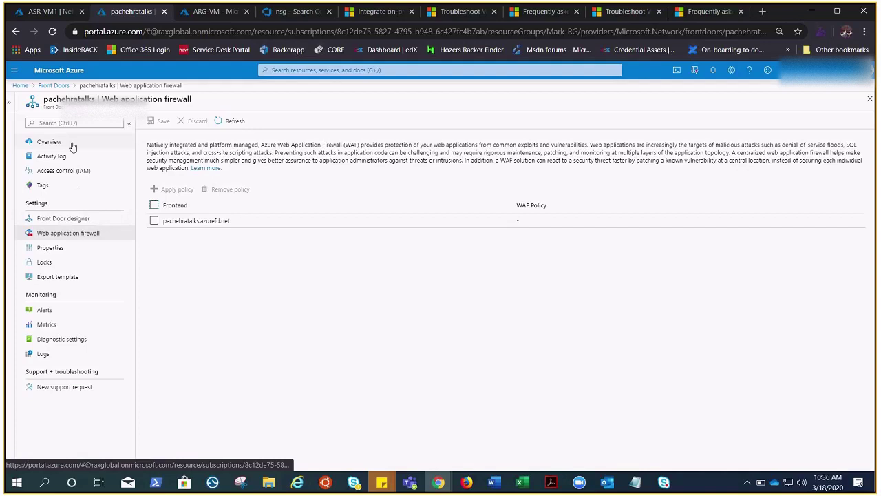
Open the frontend host URL from the front door's overview to test it.
click(50, 142)
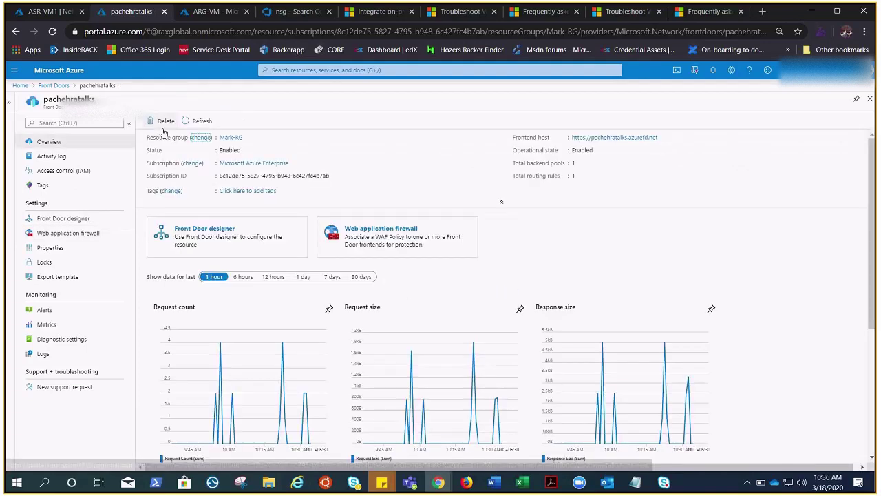
click(626, 140)
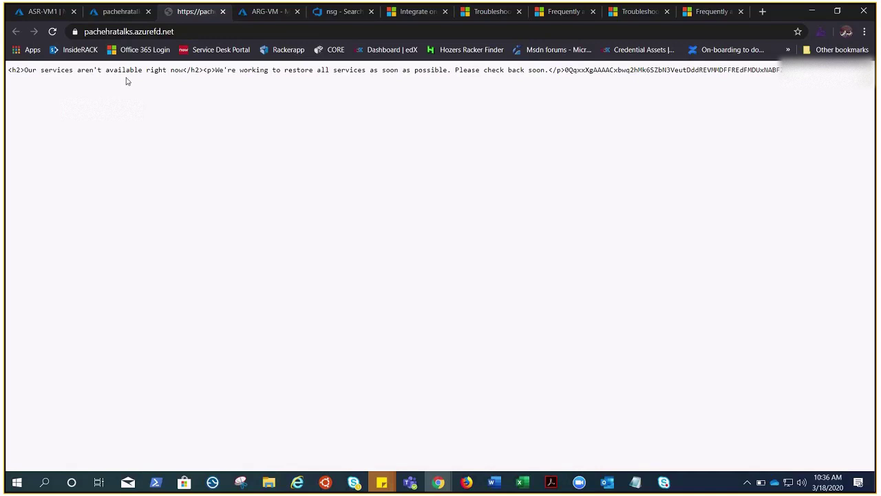
Load pachehratalks.azurefd.net in the same browser tab without the https prefix.
click(195, 31)
text(pa)
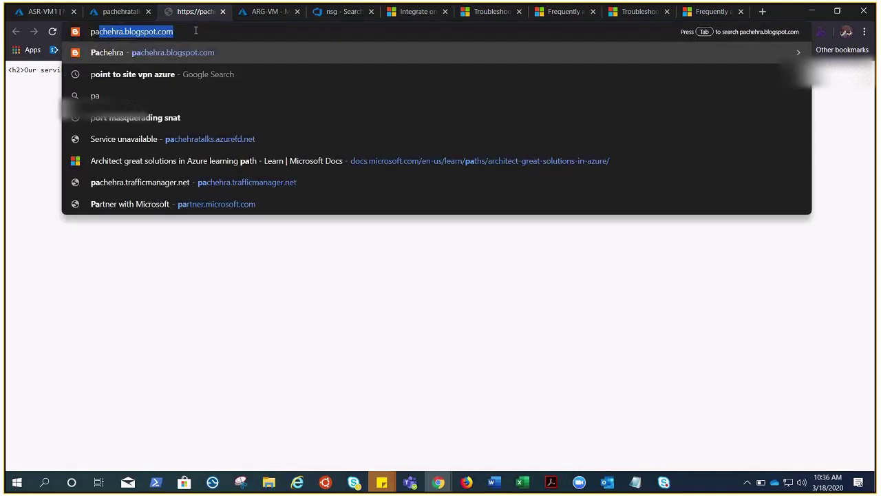
text(chehra)
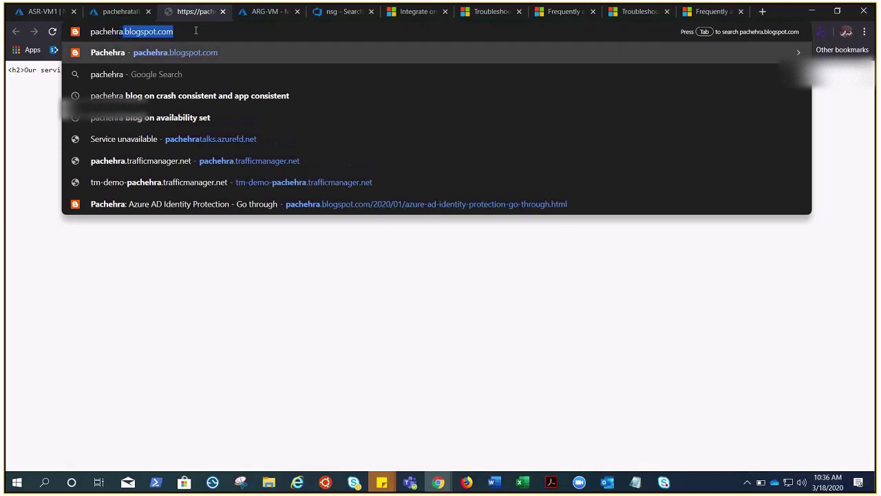
text(talks)
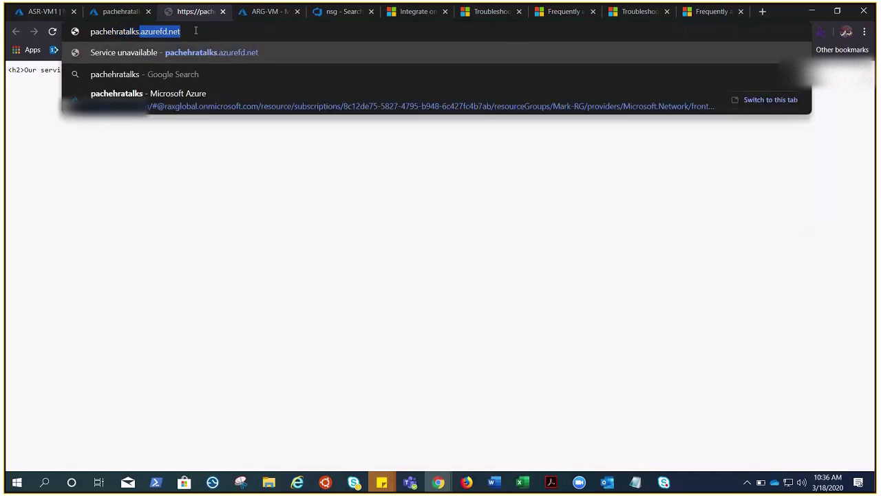
key(Return)
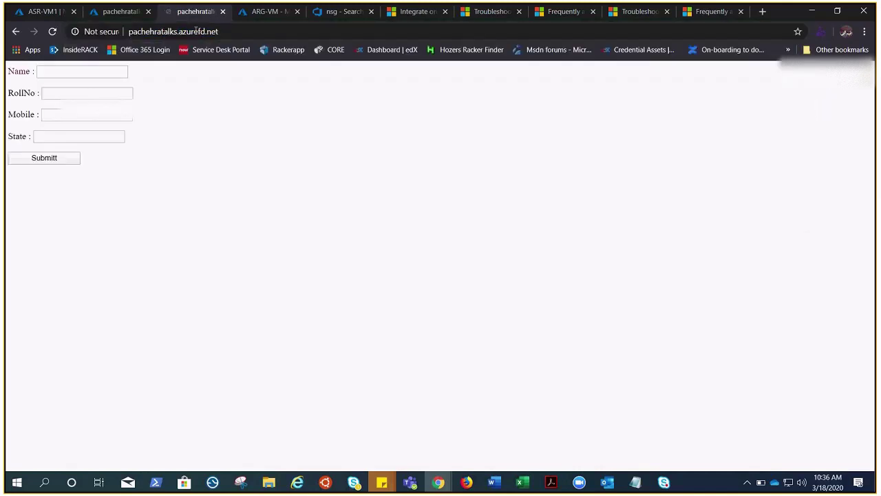
Check the front door's overview, then reload the pachehratalks.azurefd.net page repeatedly to test how requests are distributed between the two backend VMs.
click(111, 13)
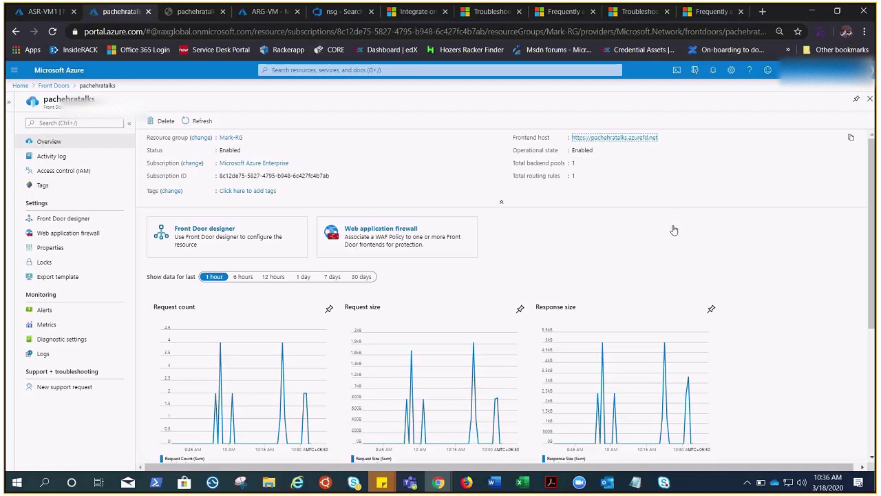
click(195, 11)
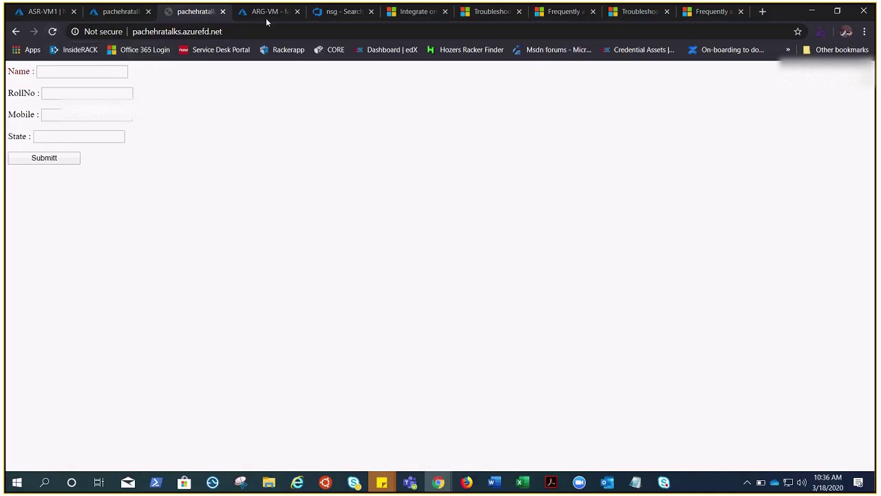
click(54, 31)
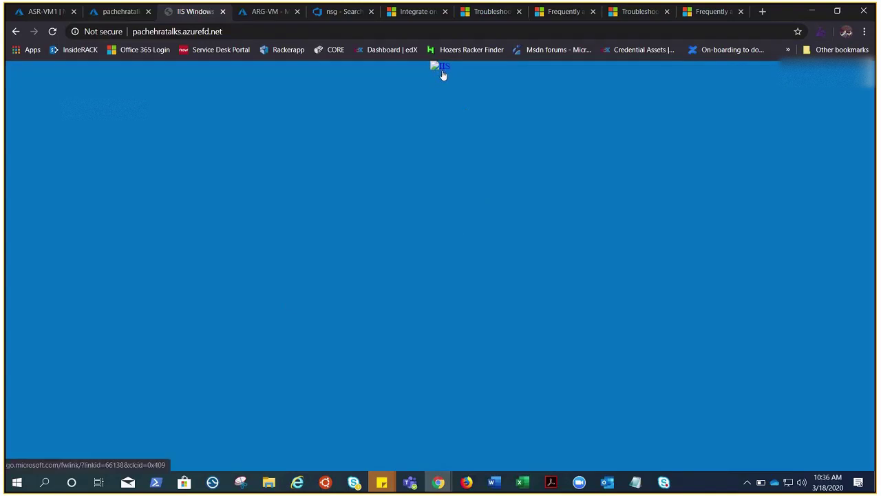
click(52, 31)
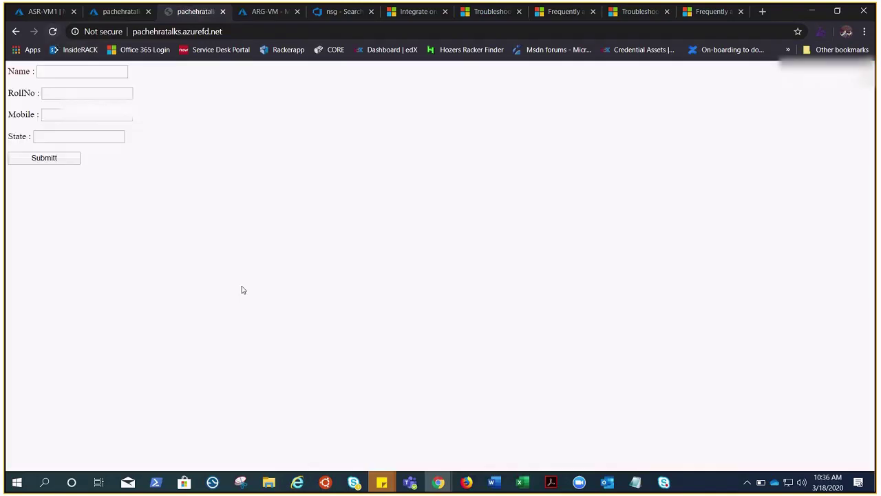
click(52, 32)
click(53, 32)
click(52, 31)
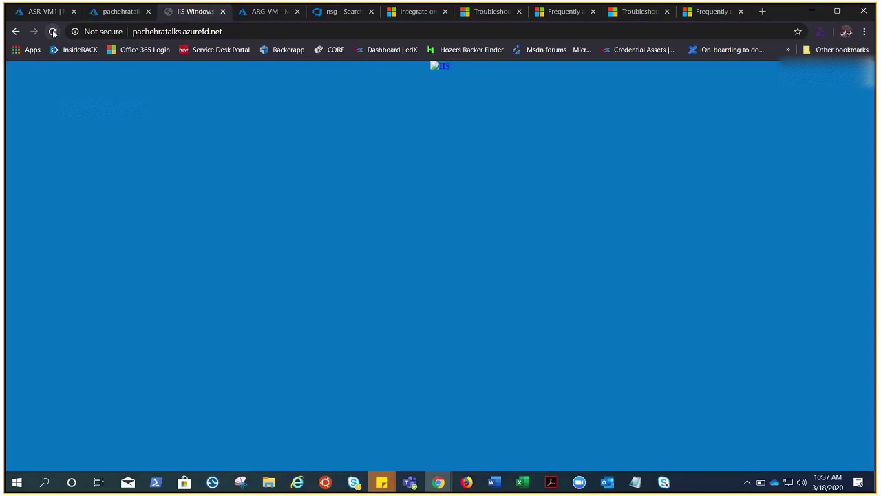
click(52, 32)
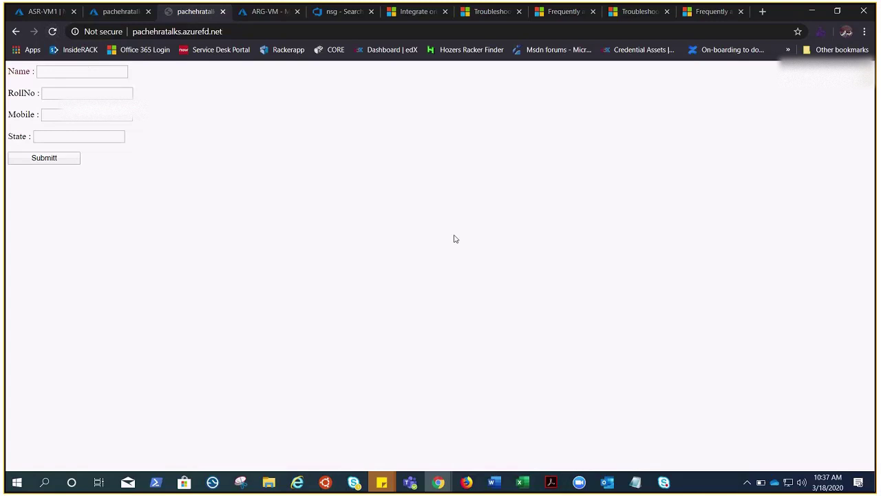